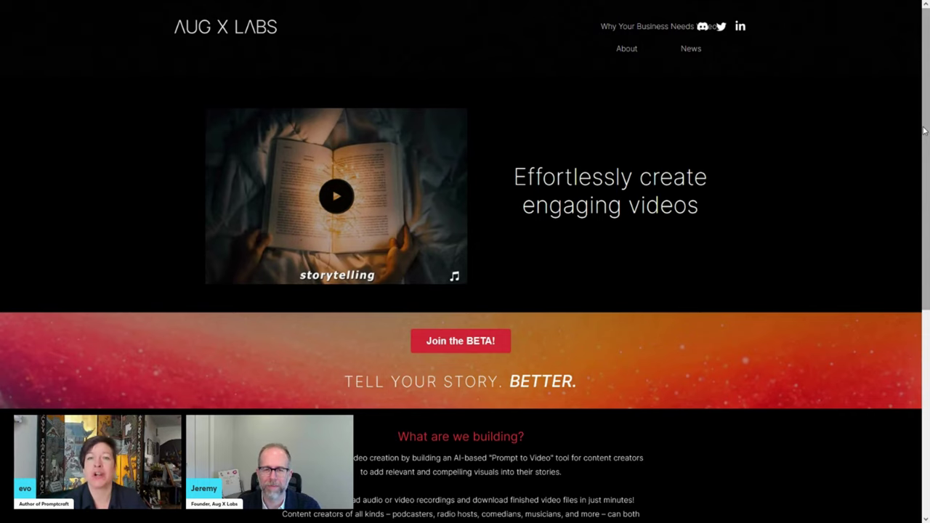
Open the Aug X Labs About Us page and scroll through the company description toward Our Team
{"action": "left_click_drag", "start_coordinate": [924, 129], "coordinate": [928, 216]}
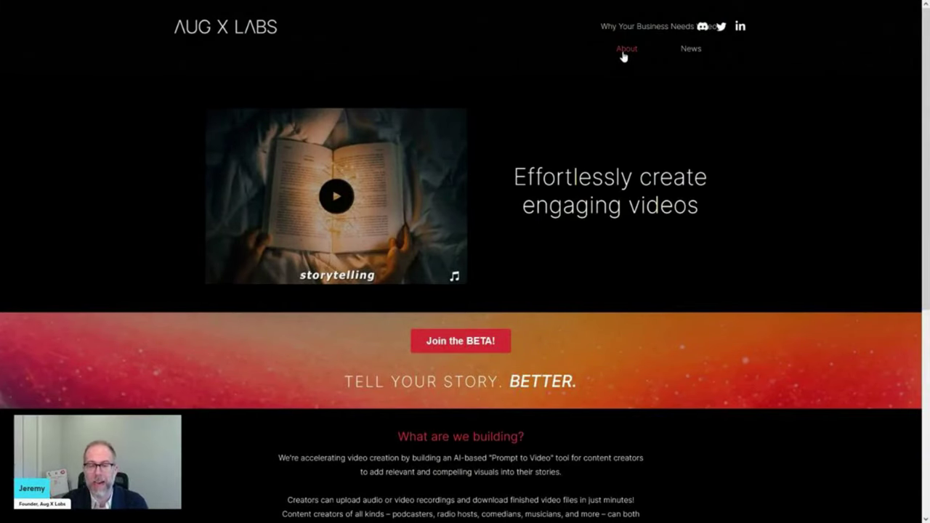
{"action": "left_click", "coordinate": [622, 52]}
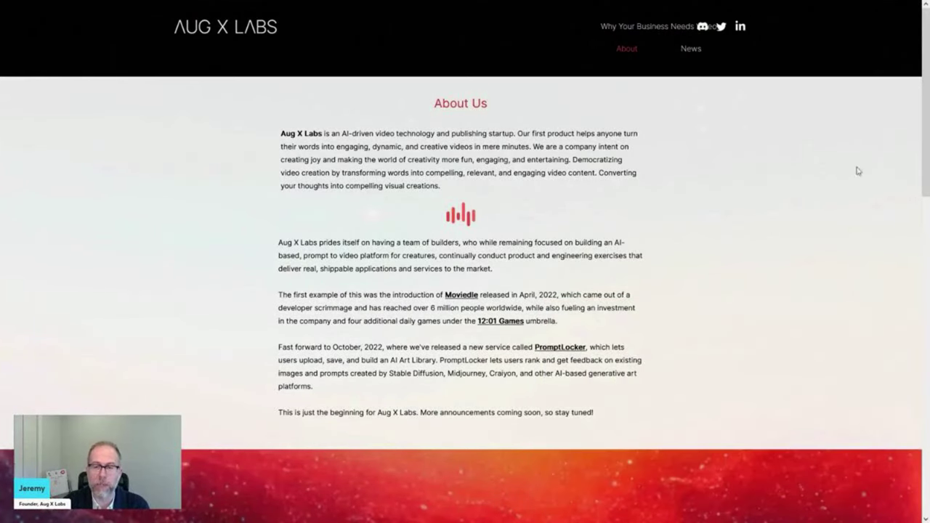
{"action": "scroll", "coordinate": [928, 74], "scroll_direction": "down", "scroll_amount": 1}
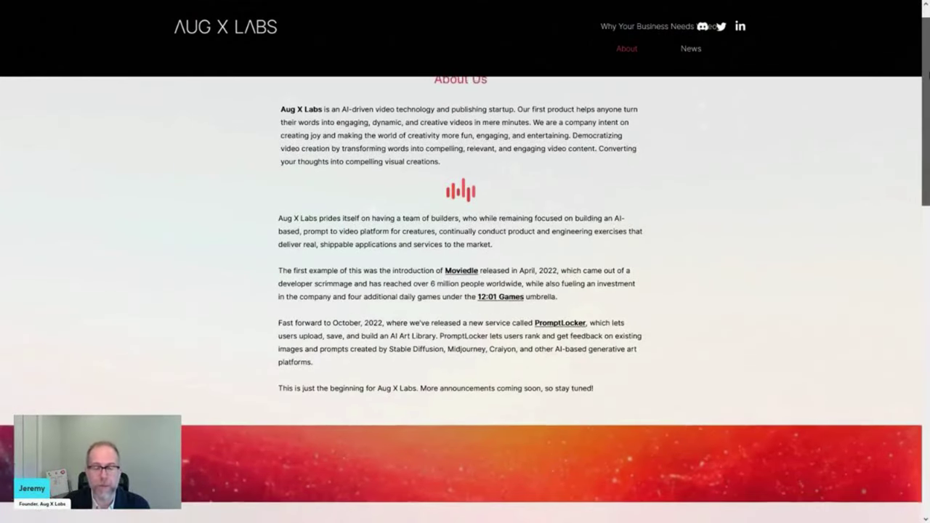
{"action": "scroll", "coordinate": [927, 74], "scroll_direction": "down", "scroll_amount": 1}
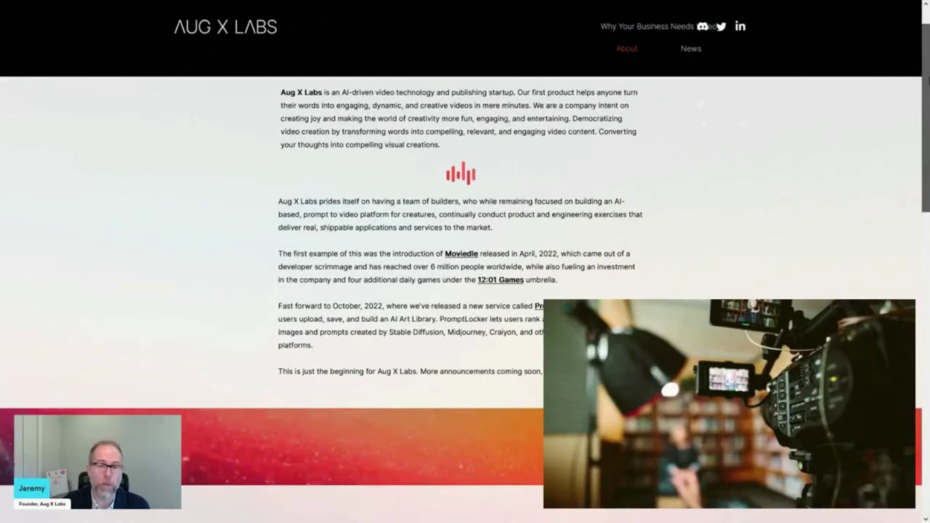
{"action": "scroll", "coordinate": [928, 80], "scroll_direction": "down", "scroll_amount": 2}
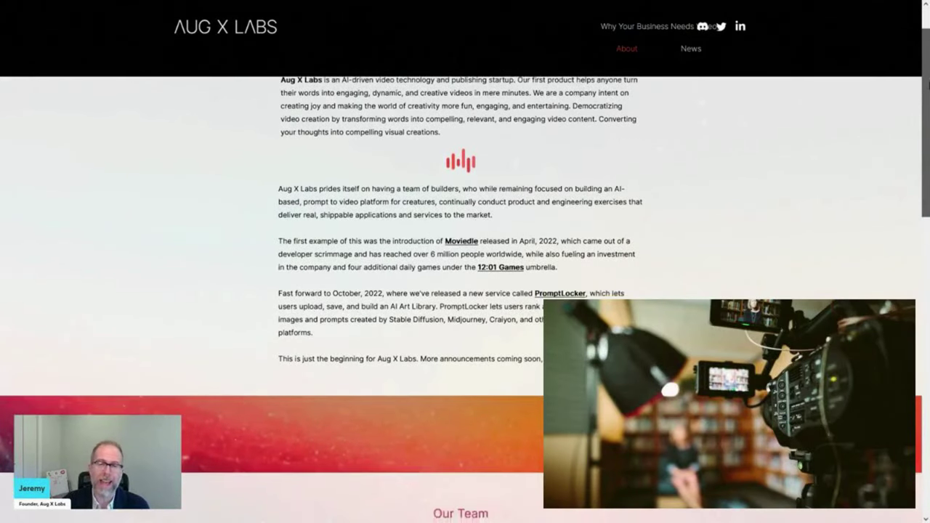
{"action": "left_click_drag", "start_coordinate": [928, 95], "coordinate": [928, 49]}
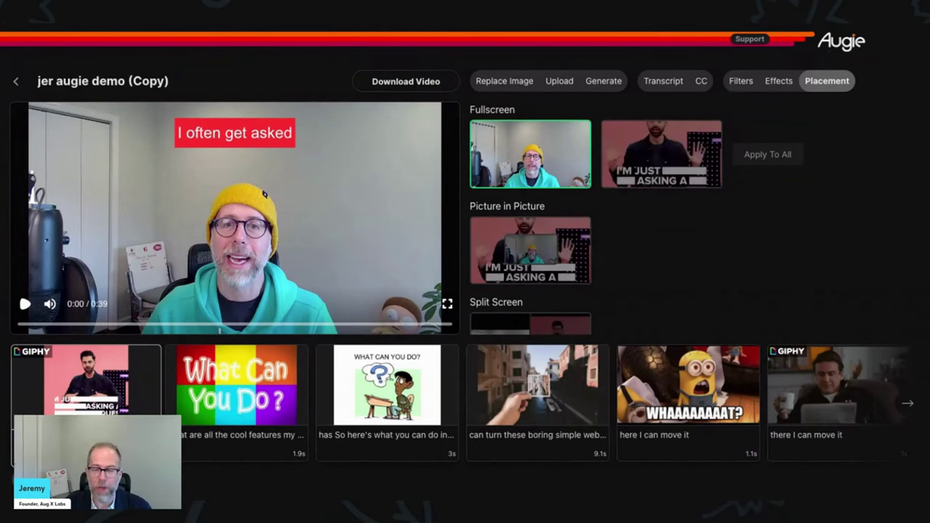
Show the full transcript beside the preview and scroll the clip thumbnail strip back to the start
{"action": "left_click", "coordinate": [660, 84]}
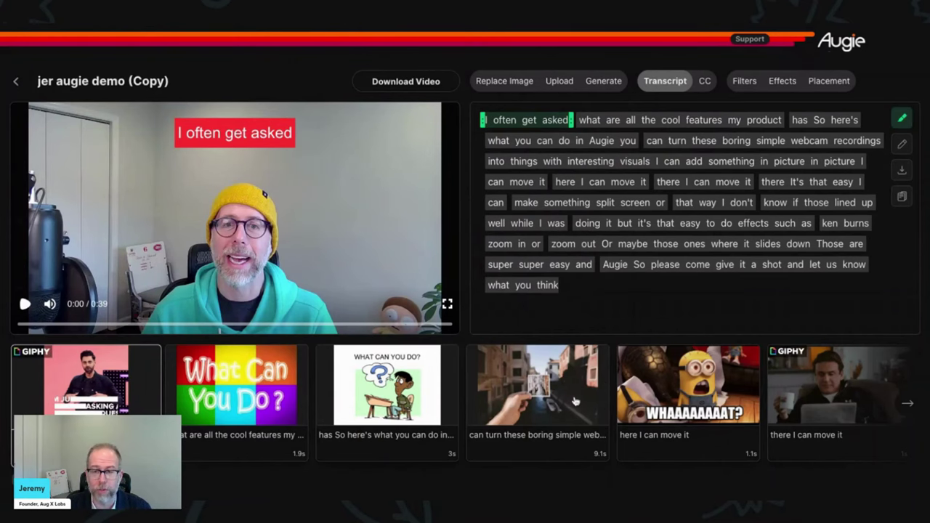
{"action": "scroll", "coordinate": [574, 401], "scroll_direction": "right", "scroll_amount": 10}
{"action": "scroll", "coordinate": [465, 400], "scroll_direction": "left", "scroll_amount": 5}
{"action": "scroll", "coordinate": [465, 400], "scroll_direction": "left", "scroll_amount": 2}
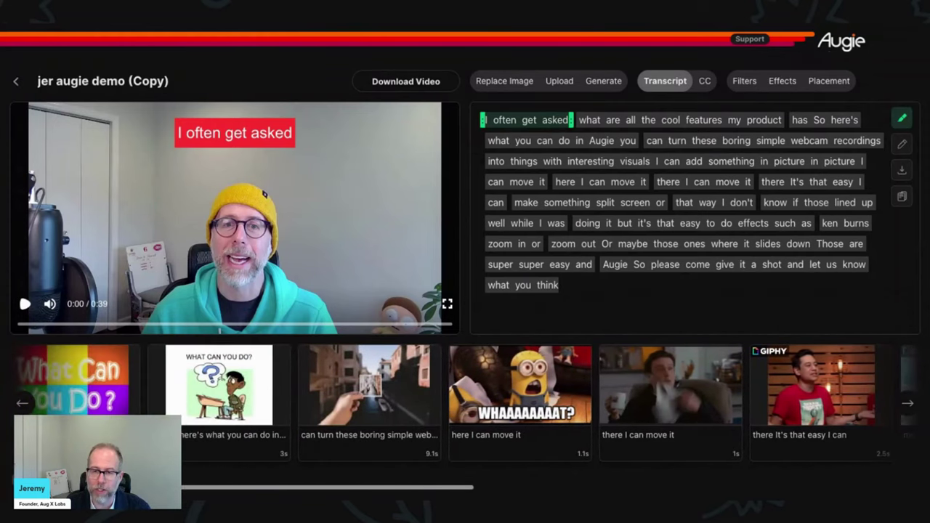
{"action": "scroll", "coordinate": [600, 349], "scroll_direction": "left", "scroll_amount": 2}
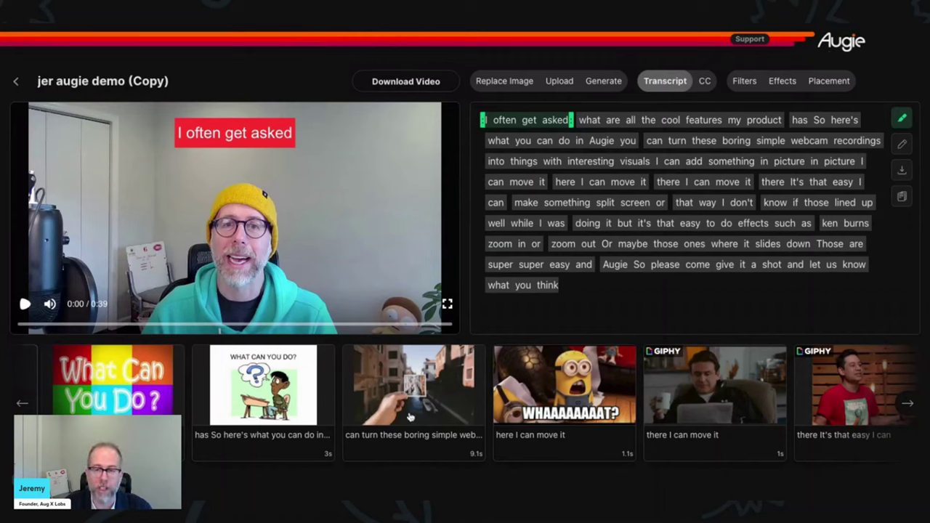
{"action": "scroll", "coordinate": [390, 415], "scroll_direction": "left", "scroll_amount": 3}
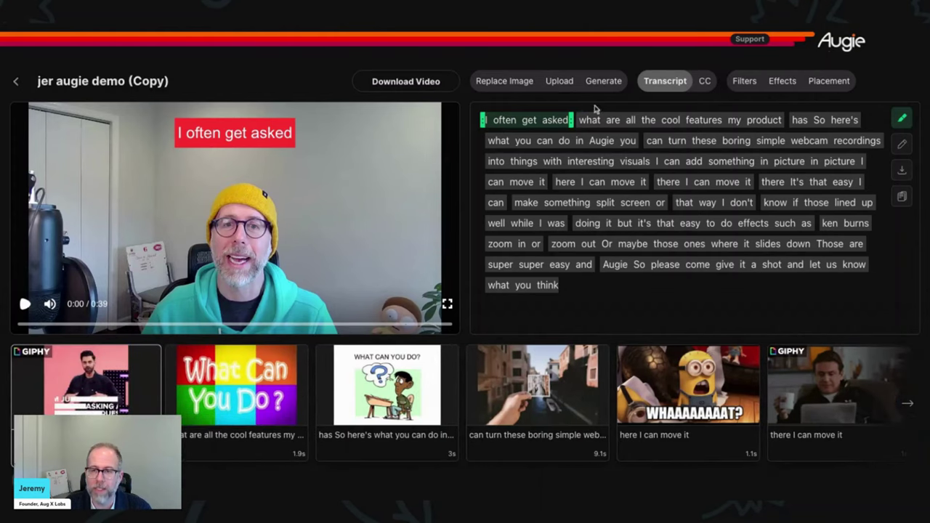
Extend the first scene through 'are' and the second scene through 'has'
{"action": "left_click", "coordinate": [25, 305]}
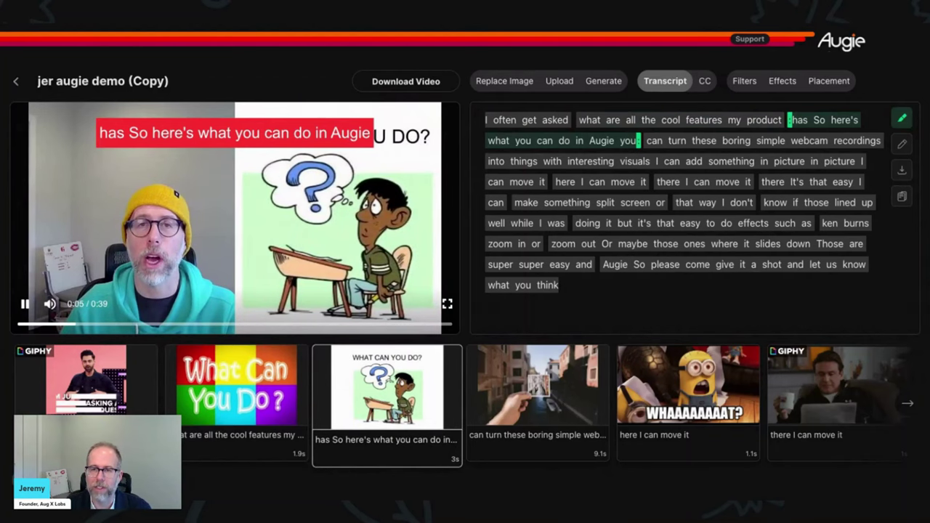
{"action": "left_click", "coordinate": [559, 120]}
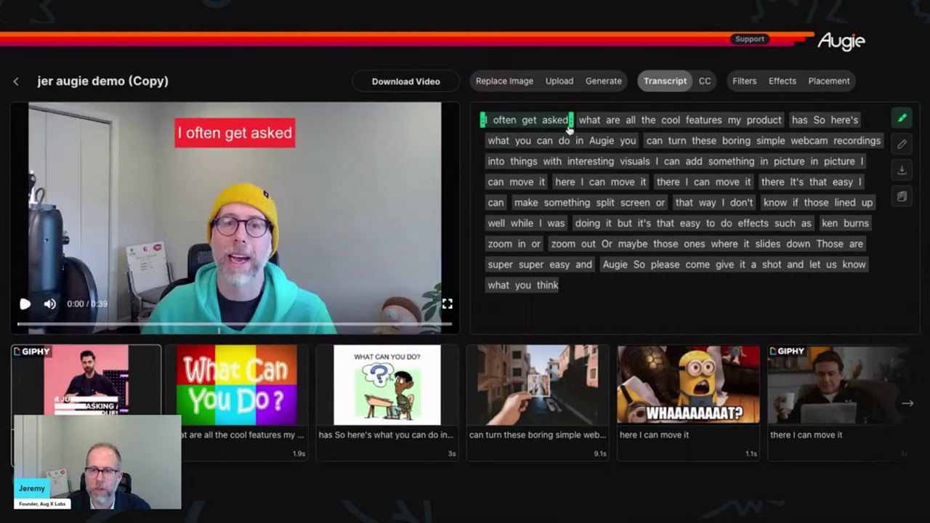
{"action": "left_click", "coordinate": [623, 121]}
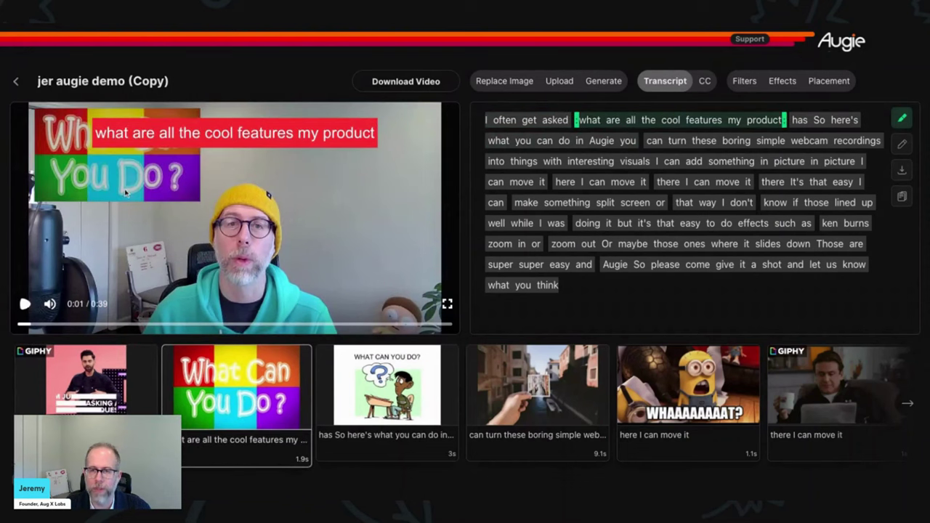
{"action": "left_click", "coordinate": [571, 122]}
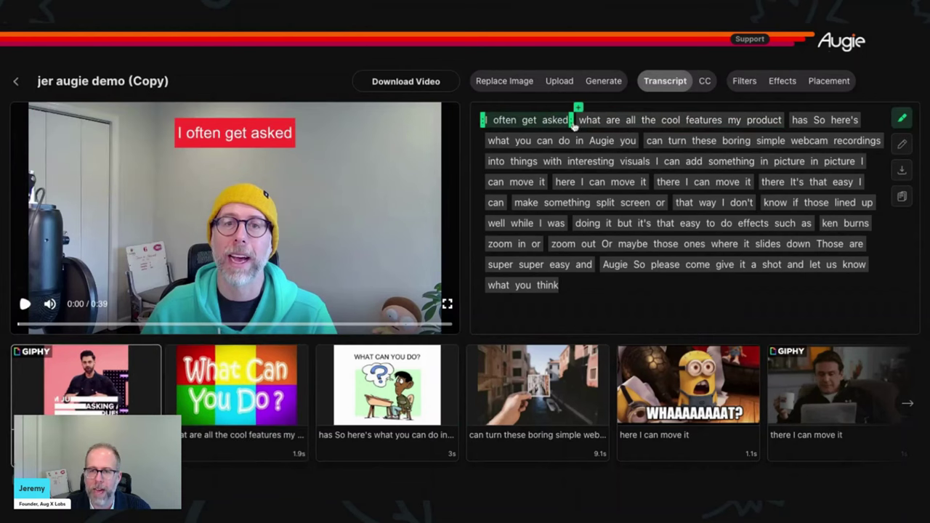
{"action": "key", "text": "shift+Right"}
{"action": "key", "text": "shift+Right"}
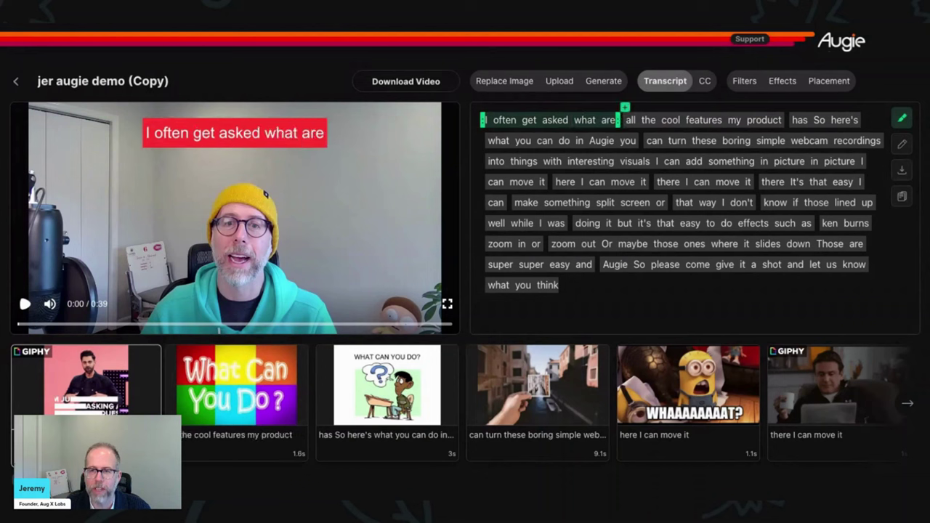
{"action": "left_click", "coordinate": [706, 120]}
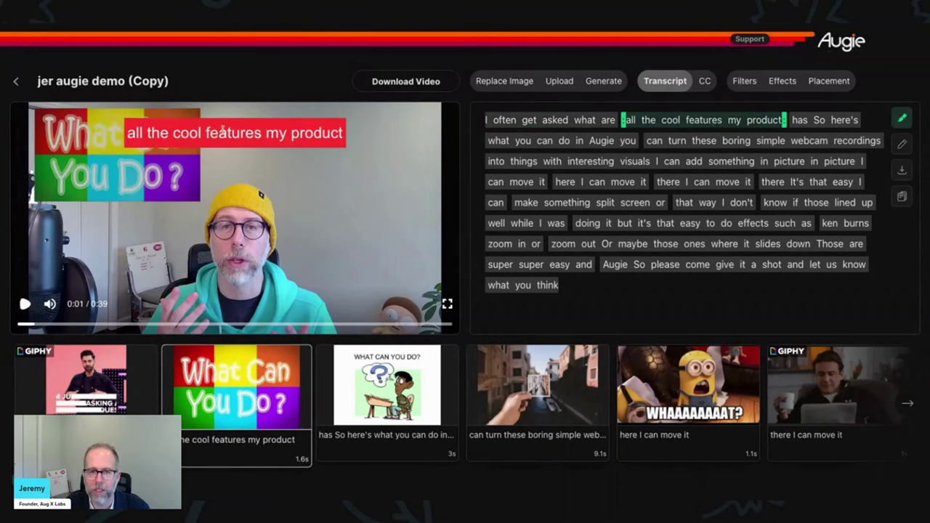
{"action": "left_click", "coordinate": [785, 123]}
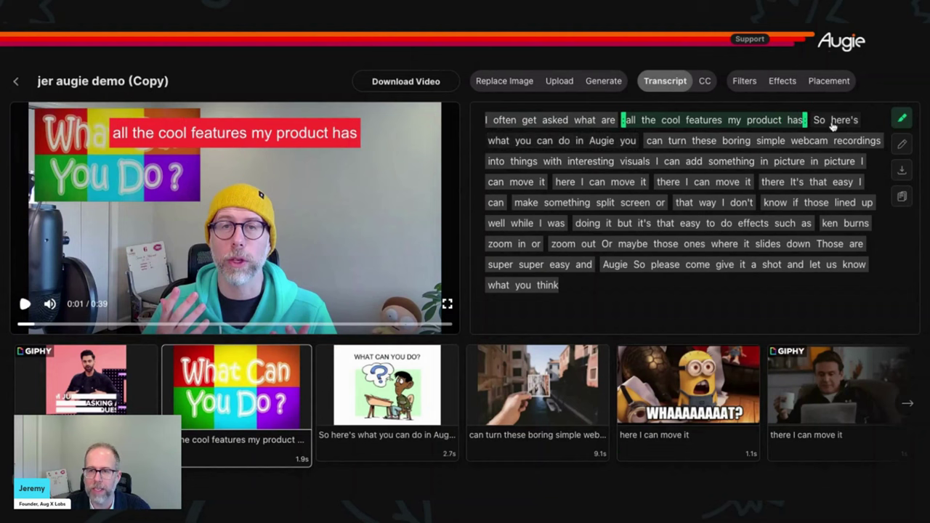
End the third scene after 'Augie', split 'you can turn' into its own scene, and open Replace Image
{"action": "left_click", "coordinate": [819, 120]}
{"action": "left_click", "coordinate": [621, 147]}
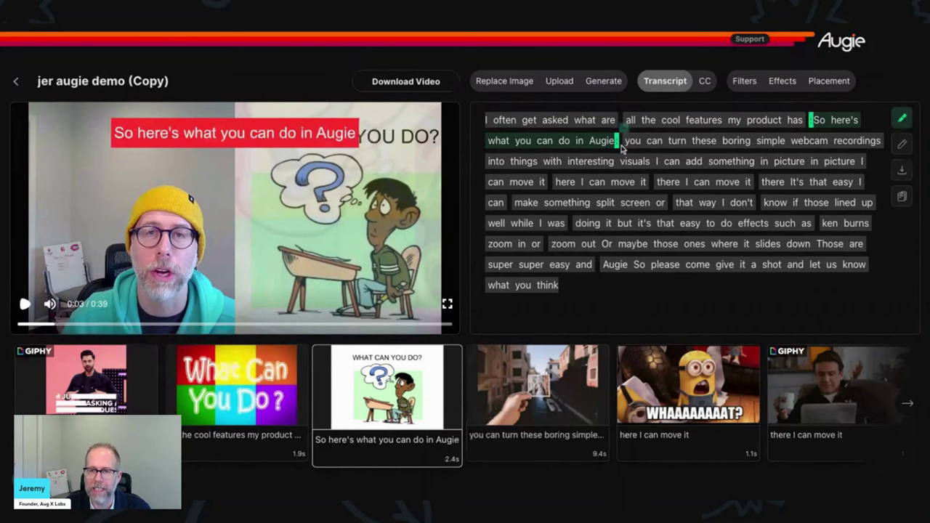
{"action": "left_click", "coordinate": [622, 141]}
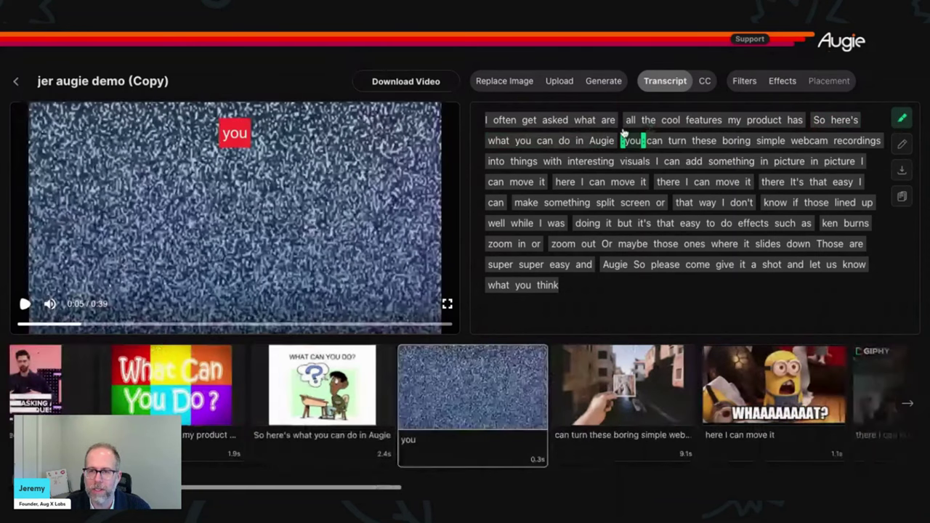
{"action": "left_click", "coordinate": [688, 141]}
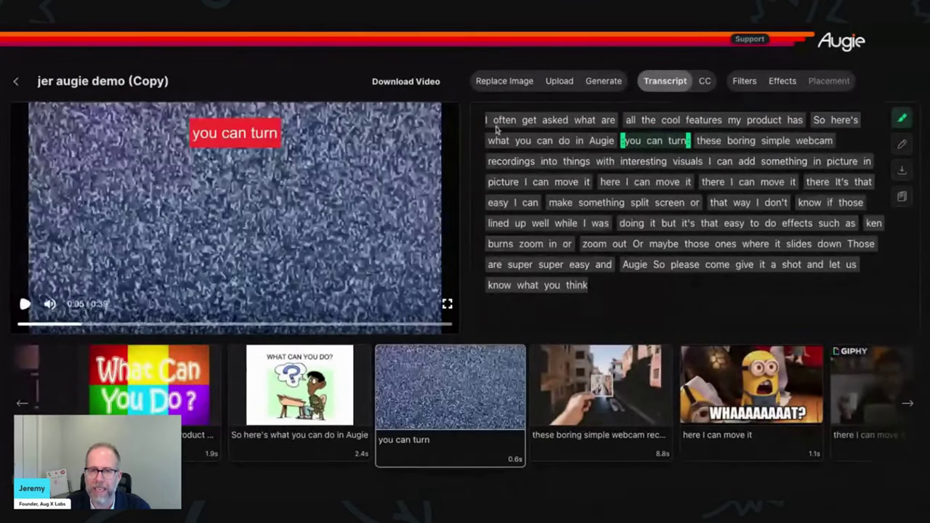
{"action": "left_click", "coordinate": [504, 82]}
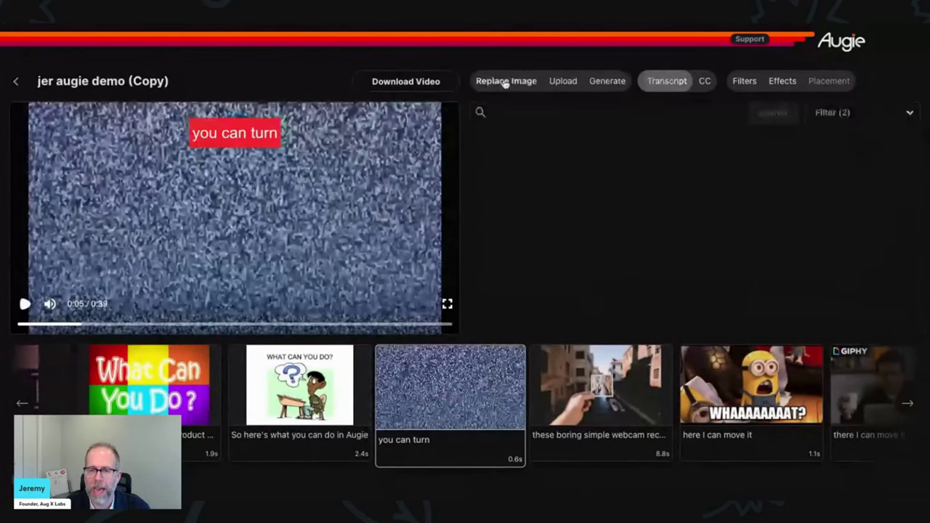
Search media for 'you can turn', adding Stock Photography and Bing Search sources
{"action": "left_click", "coordinate": [650, 108]}
{"action": "type", "text": "you can turn"}
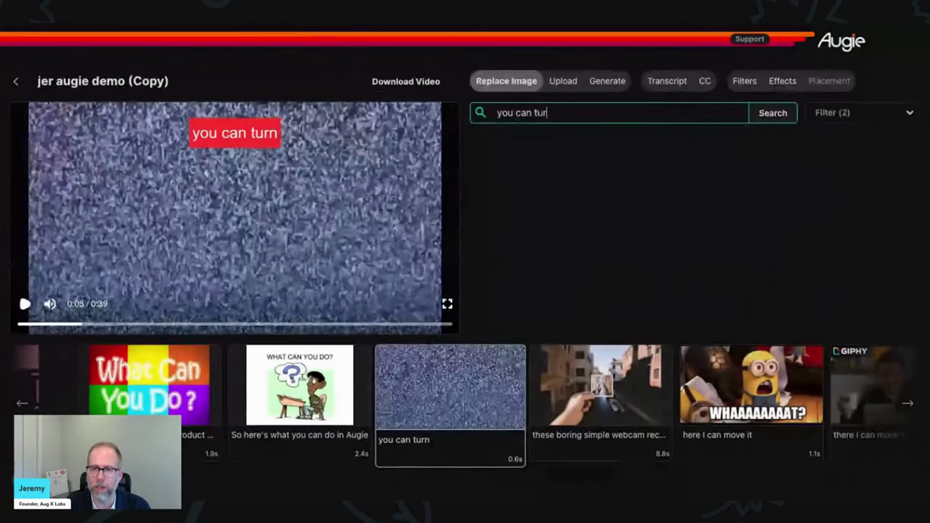
{"action": "key", "text": "Return"}
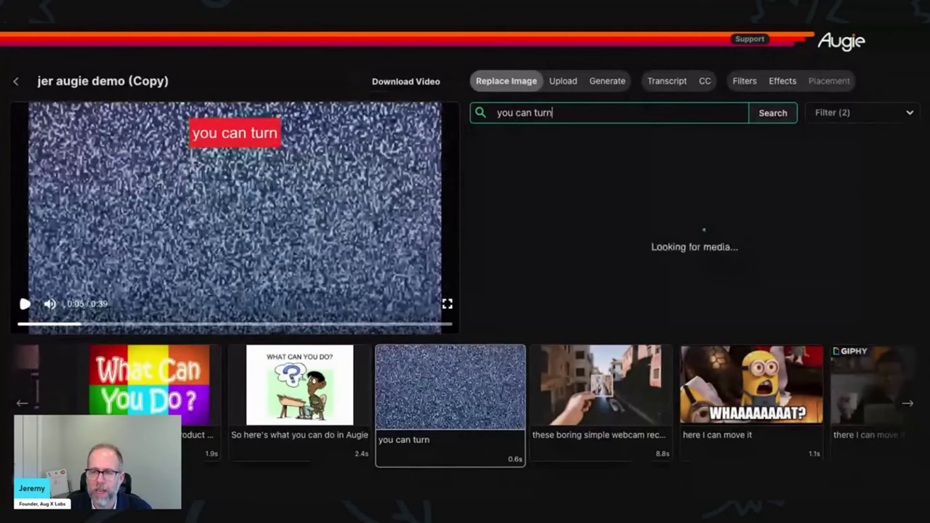
{"action": "left_click", "coordinate": [861, 113]}
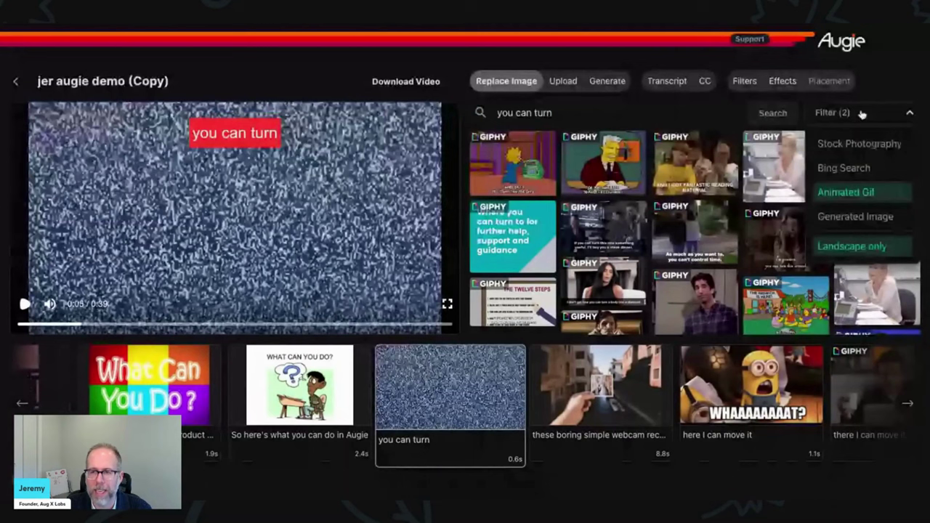
{"action": "left_click", "coordinate": [847, 143]}
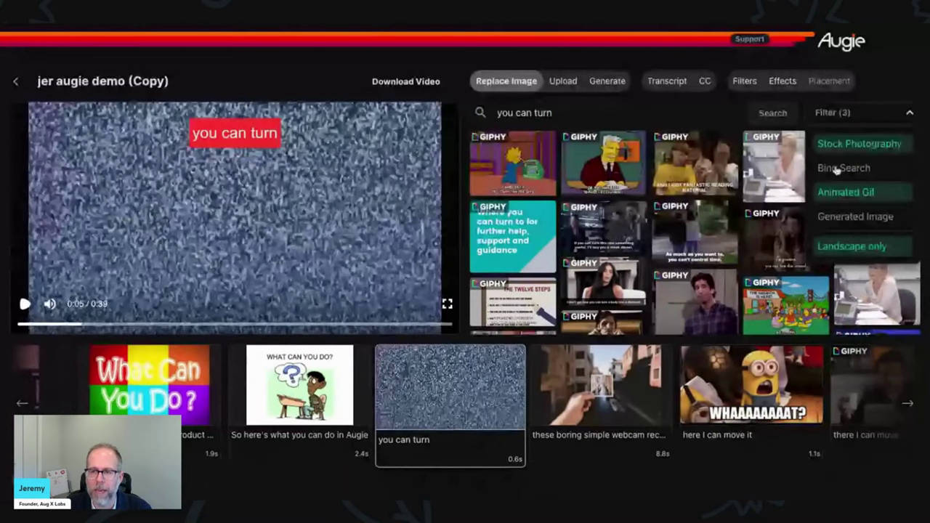
{"action": "left_click", "coordinate": [828, 167]}
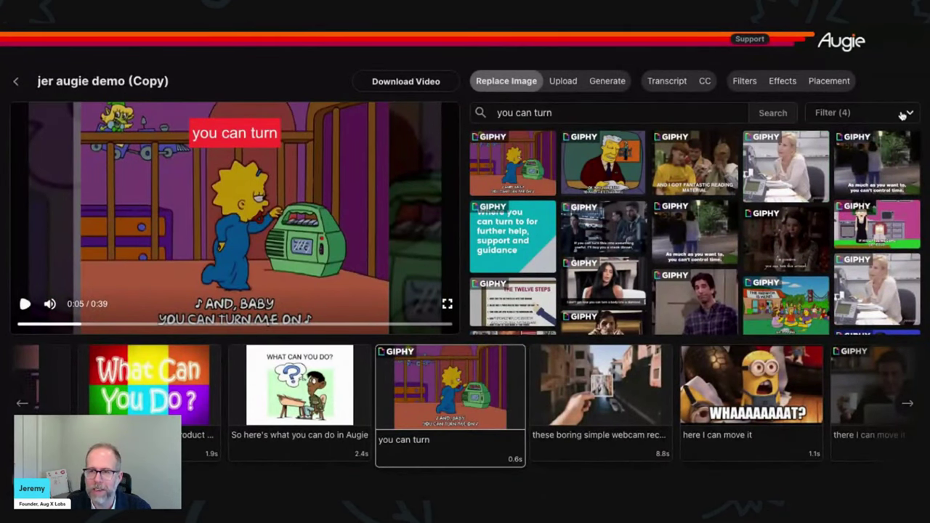
Exclude Bing Search and Animated Gif sources, then set the classroom stock photo as the scene image
{"action": "left_click", "coordinate": [904, 114]}
{"action": "left_click", "coordinate": [850, 200]}
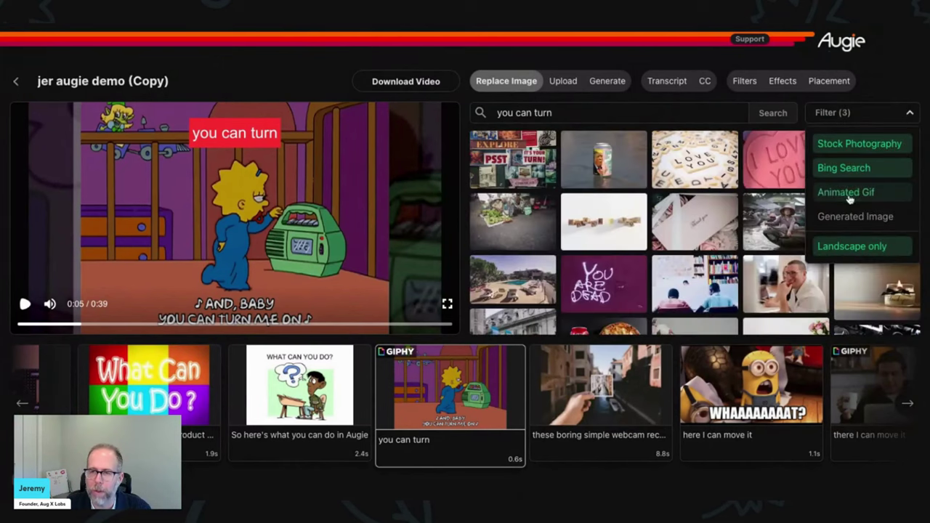
{"action": "left_click", "coordinate": [837, 176]}
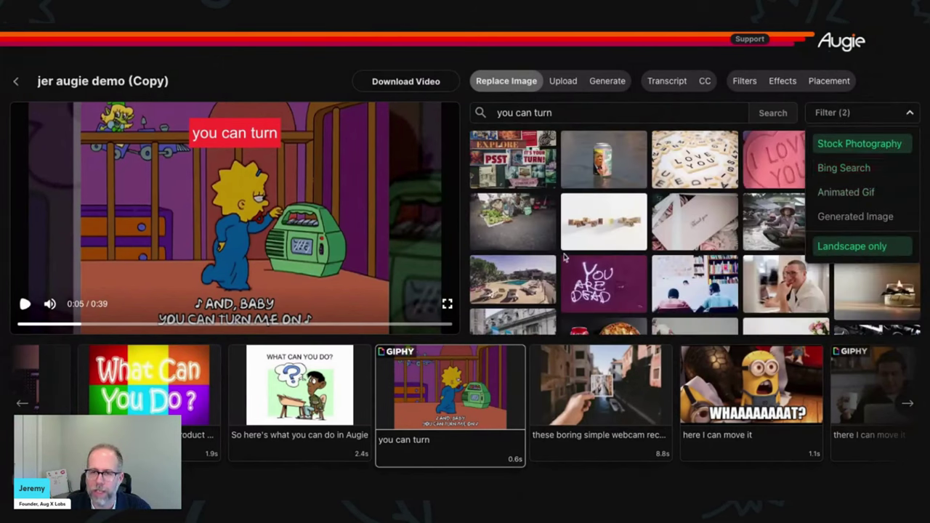
{"action": "left_click", "coordinate": [566, 258]}
{"action": "left_click", "coordinate": [494, 149]}
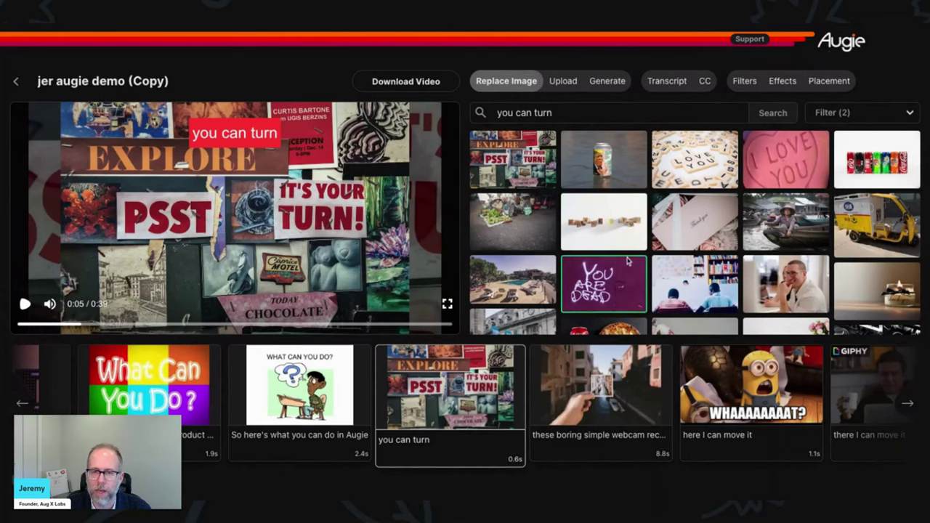
{"action": "scroll", "coordinate": [629, 261], "scroll_direction": "down", "scroll_amount": 1}
{"action": "scroll", "coordinate": [629, 261], "scroll_direction": "down", "scroll_amount": 1}
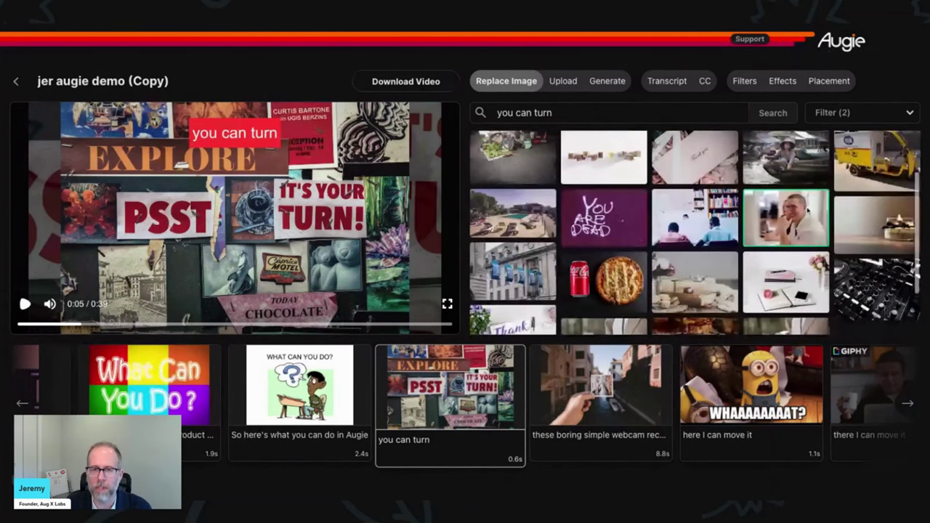
{"action": "left_click", "coordinate": [695, 218]}
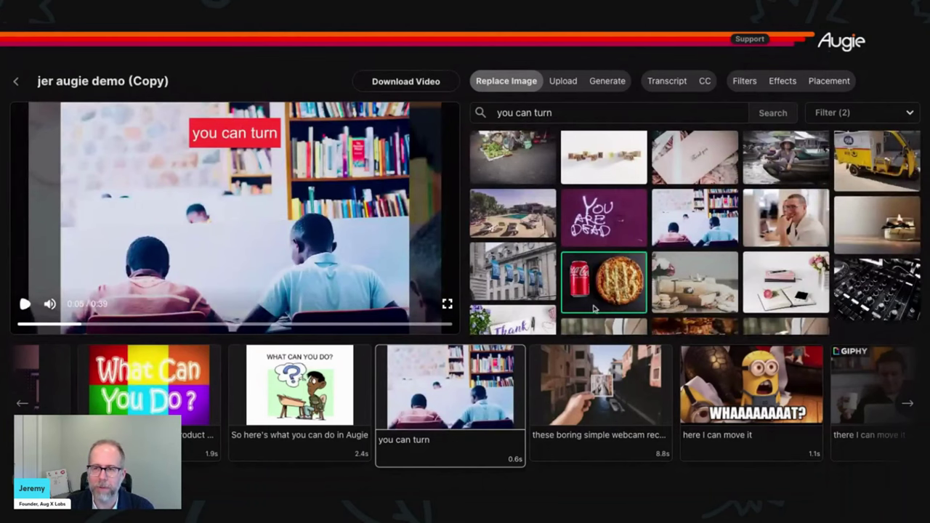
{"action": "left_click", "coordinate": [744, 81]}
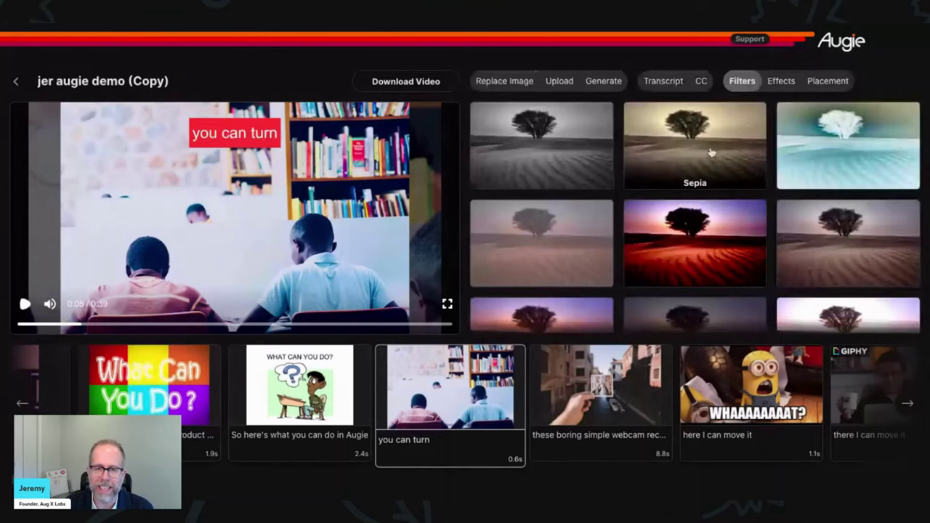
Apply a zoom-out Ken Burns motion and Cross Fade to the 'you can turn' scene, previewing playback
{"action": "left_click", "coordinate": [779, 81]}
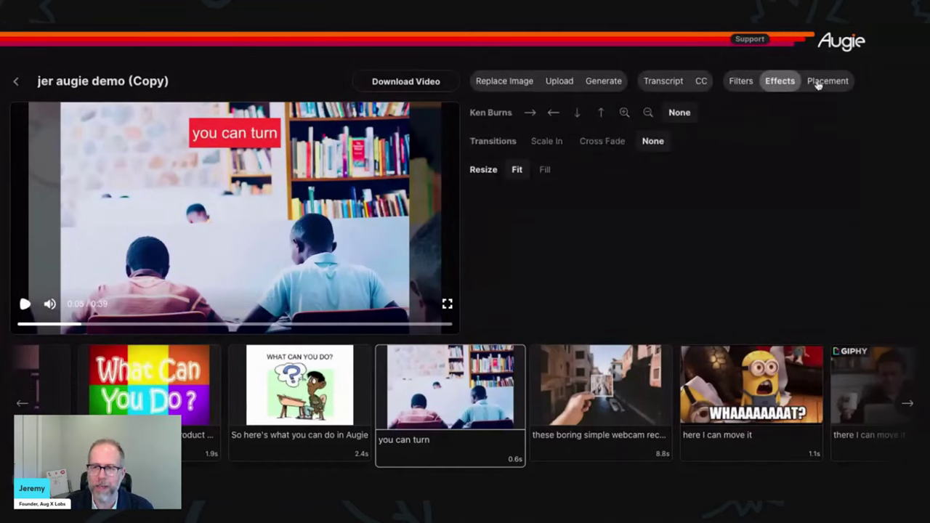
{"action": "left_click", "coordinate": [623, 115]}
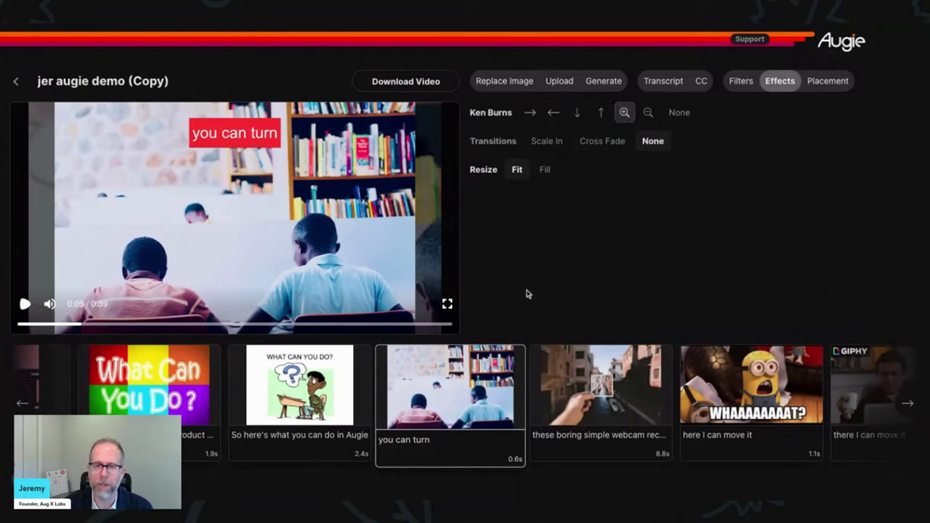
{"action": "left_click", "coordinate": [25, 305]}
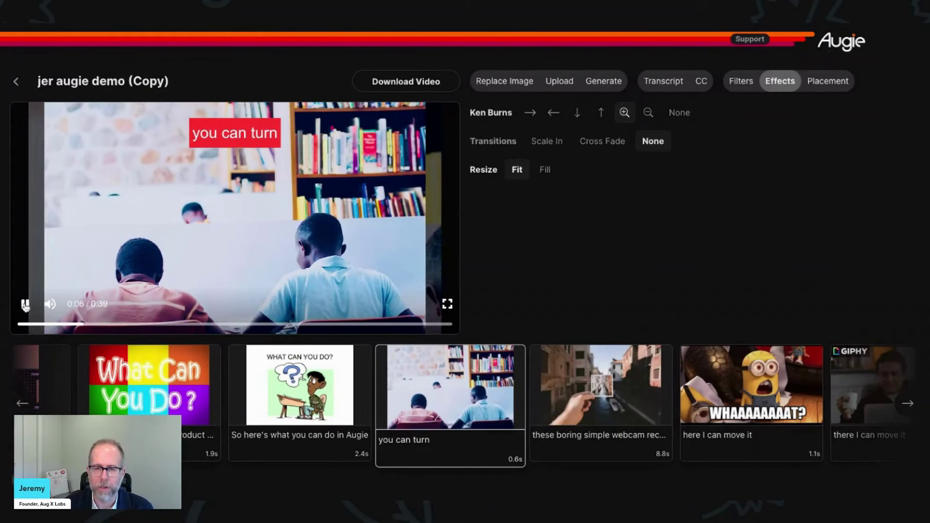
{"action": "left_click", "coordinate": [24, 304]}
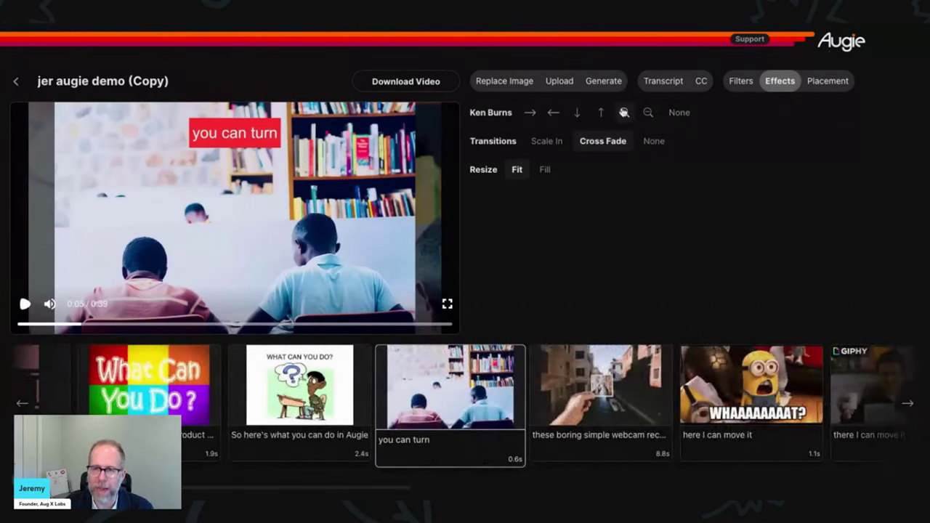
{"action": "left_click", "coordinate": [648, 112]}
{"action": "left_click", "coordinate": [24, 303]}
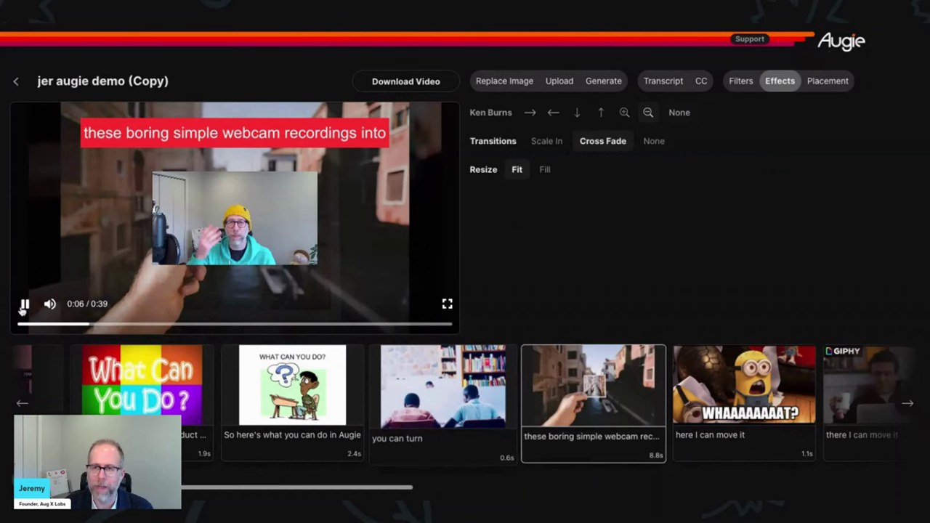
{"action": "left_click", "coordinate": [25, 304]}
Place the webcam scene in swapped Split Screen and turn off Entire Video Closed Caption
{"action": "left_click", "coordinate": [827, 80]}
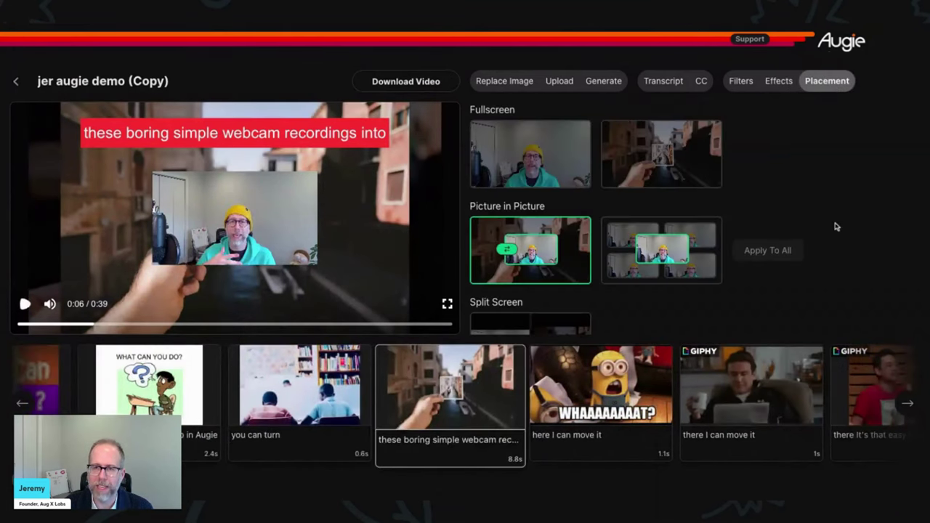
{"action": "scroll", "coordinate": [598, 201], "scroll_direction": "down", "scroll_amount": 2}
{"action": "scroll", "coordinate": [598, 201], "scroll_direction": "up", "scroll_amount": 1}
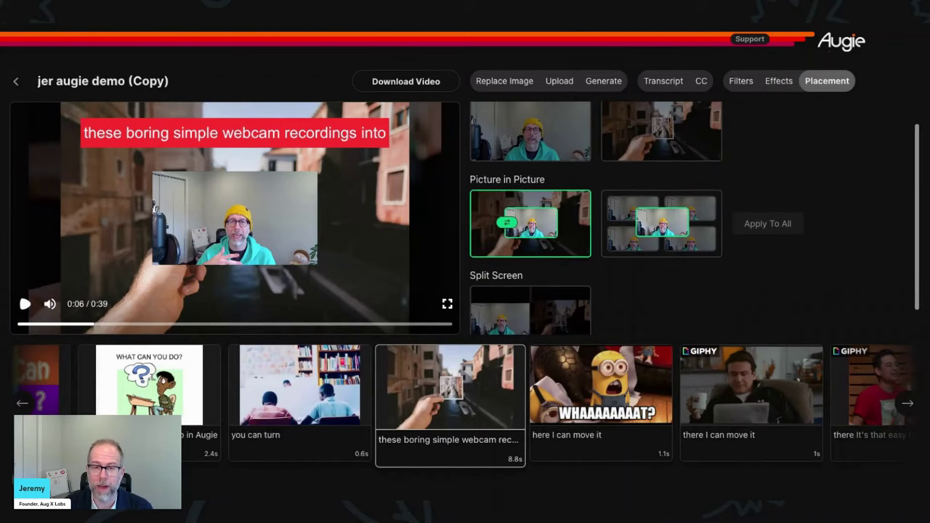
{"action": "left_click", "coordinate": [530, 134]}
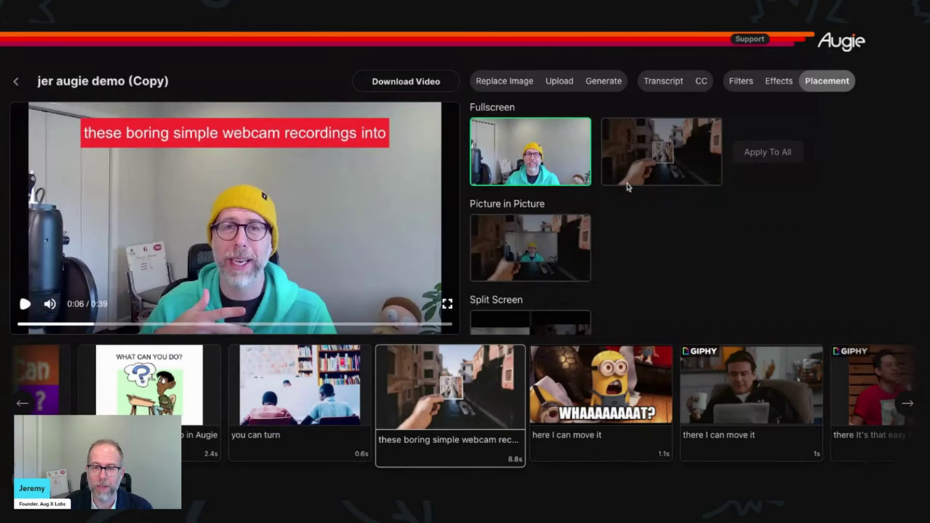
{"action": "left_click", "coordinate": [492, 271]}
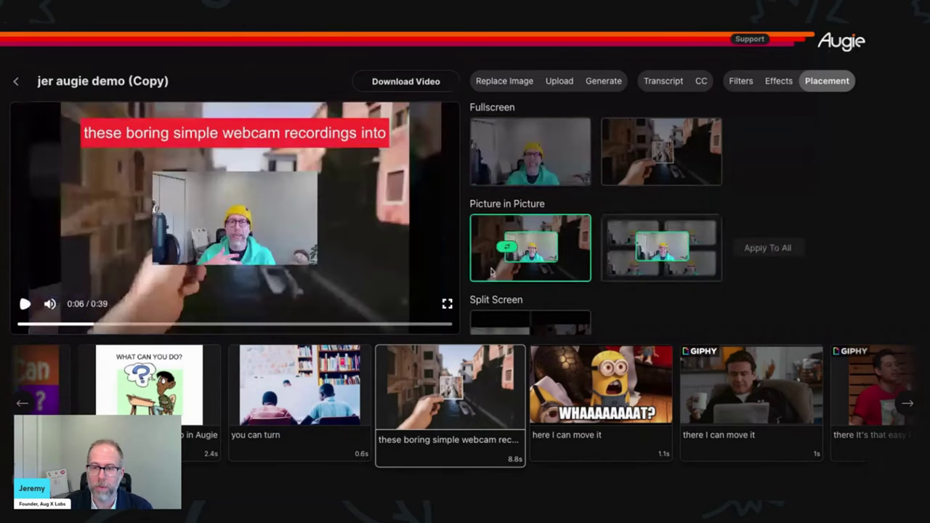
{"action": "left_click", "coordinate": [506, 247]}
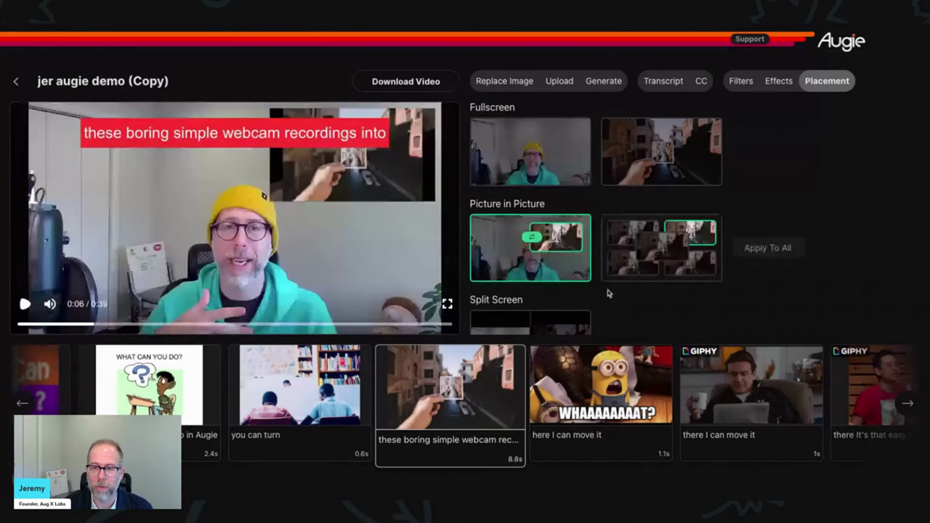
{"action": "scroll", "coordinate": [607, 293], "scroll_direction": "down", "scroll_amount": 1}
{"action": "left_click", "coordinate": [531, 305]}
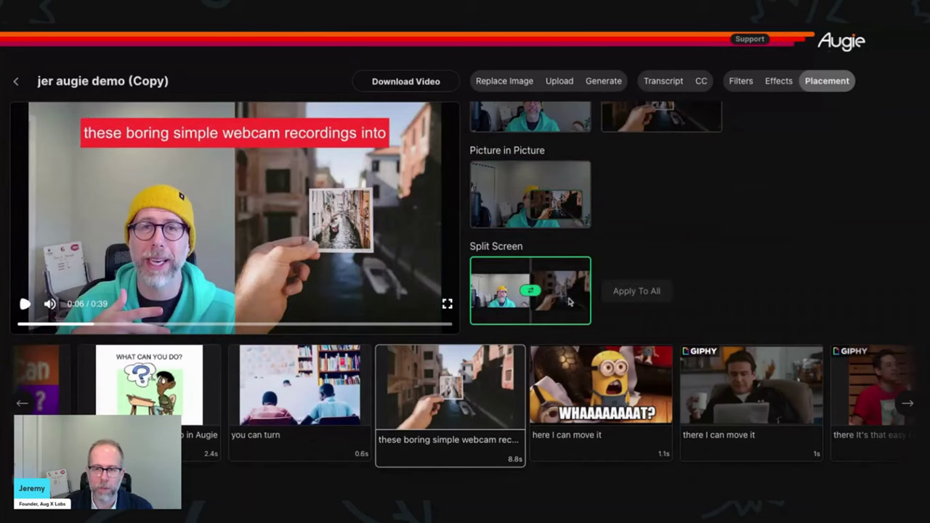
{"action": "left_click", "coordinate": [531, 290]}
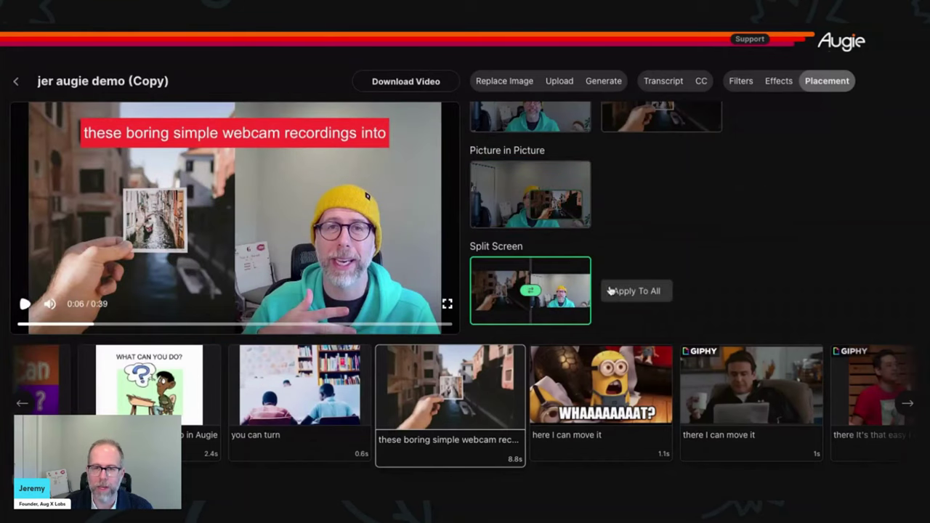
{"action": "left_click", "coordinate": [699, 83]}
{"action": "left_click", "coordinate": [630, 114]}
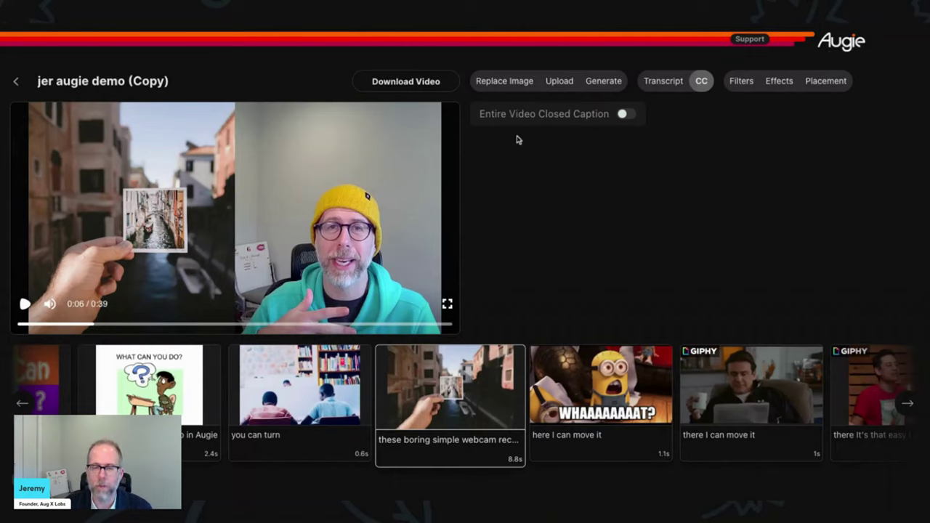
Switch from the Upload panel to the Generate panel for Stable Diffusion image prompts
{"action": "left_click", "coordinate": [562, 83]}
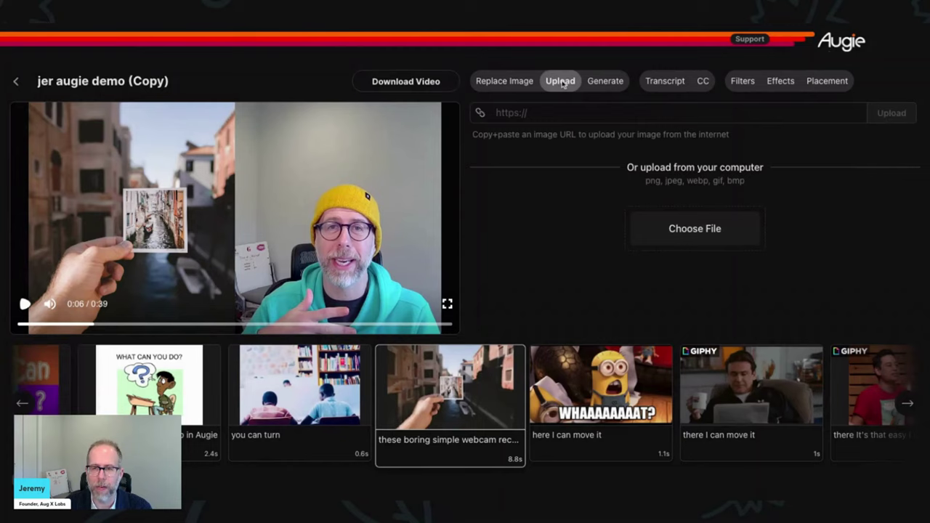
{"action": "left_click", "coordinate": [602, 83]}
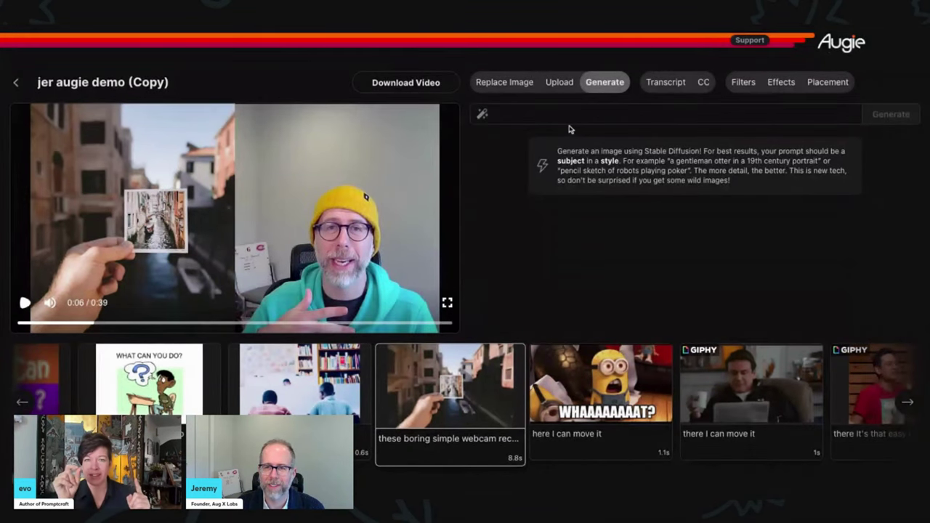
Generate an AI image from the prompt 'picture of a webcam'
{"action": "left_click", "coordinate": [548, 114]}
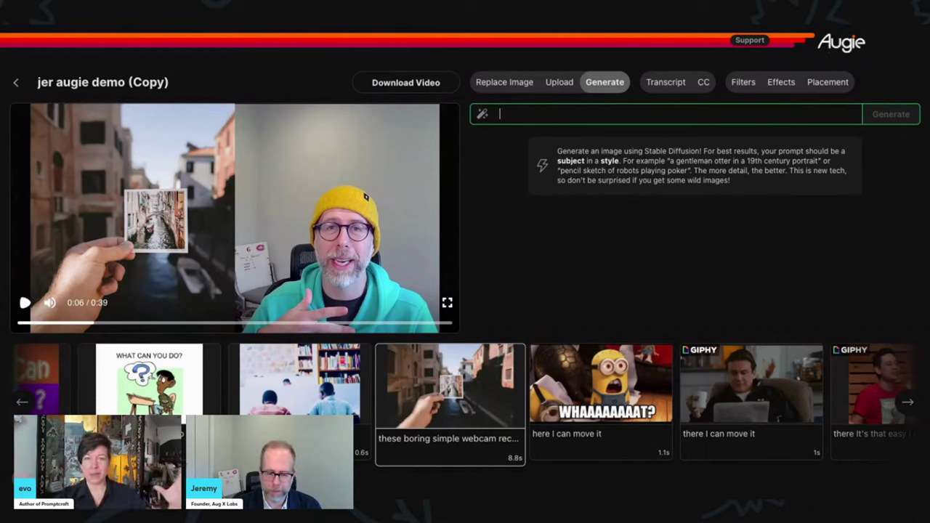
{"action": "type", "text": "pict"}
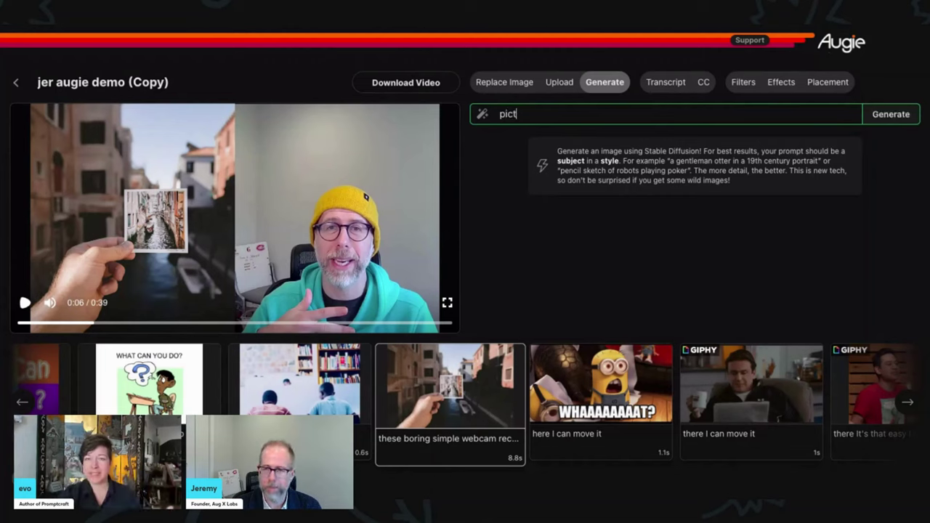
{"action": "type", "text": "ure of a webcam"}
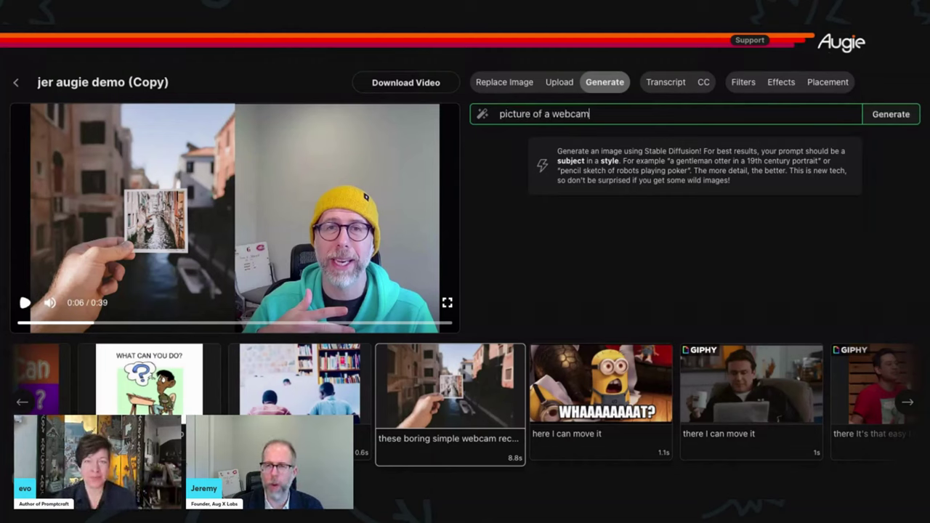
{"action": "left_click", "coordinate": [896, 114]}
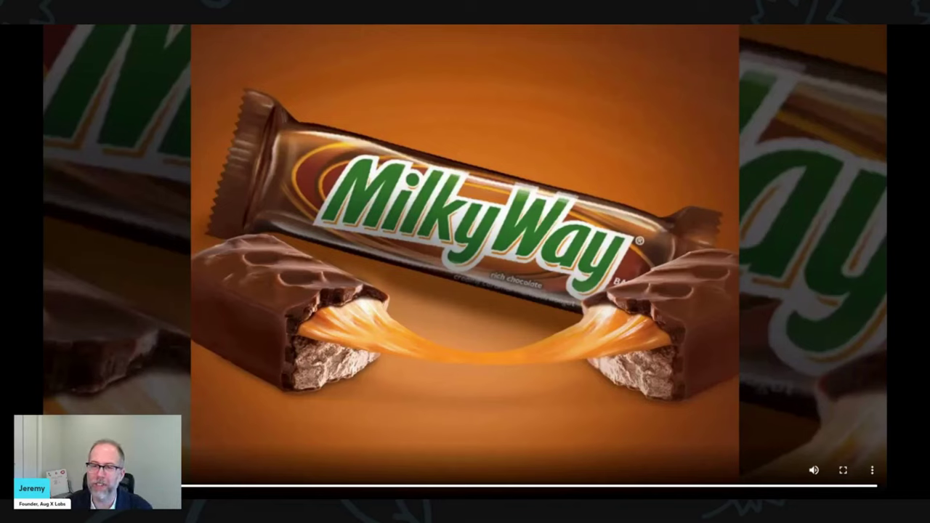
Seek to the middle of the demo video, then back to the row of whisky bottles
{"action": "left_click", "coordinate": [521, 487]}
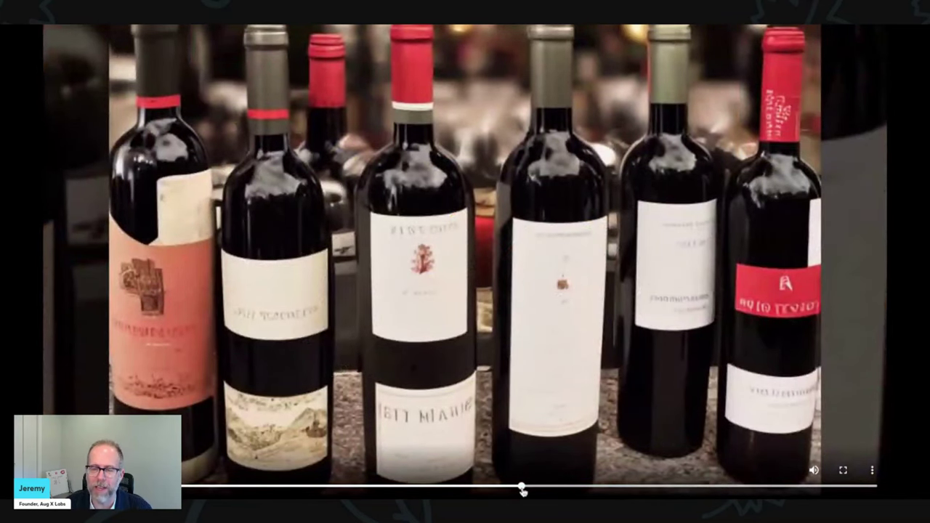
{"action": "left_click_drag", "start_coordinate": [521, 488], "coordinate": [390, 486]}
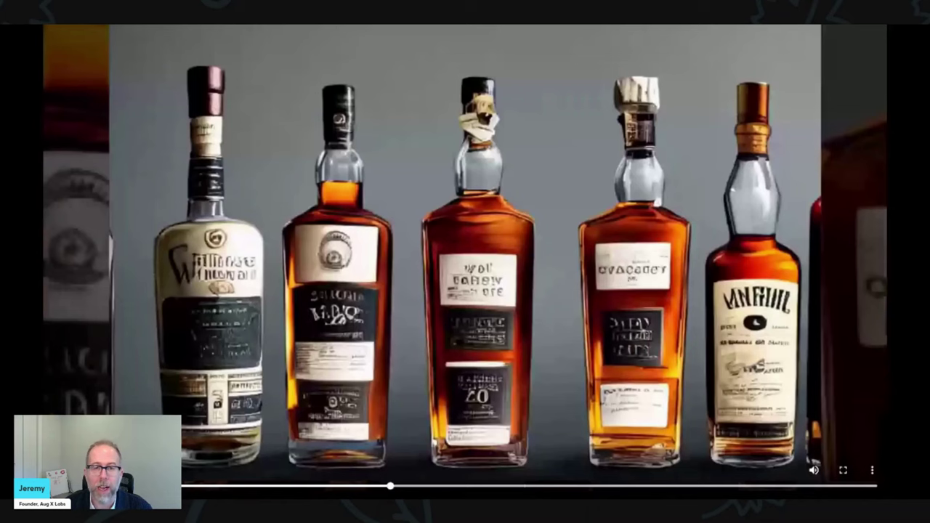